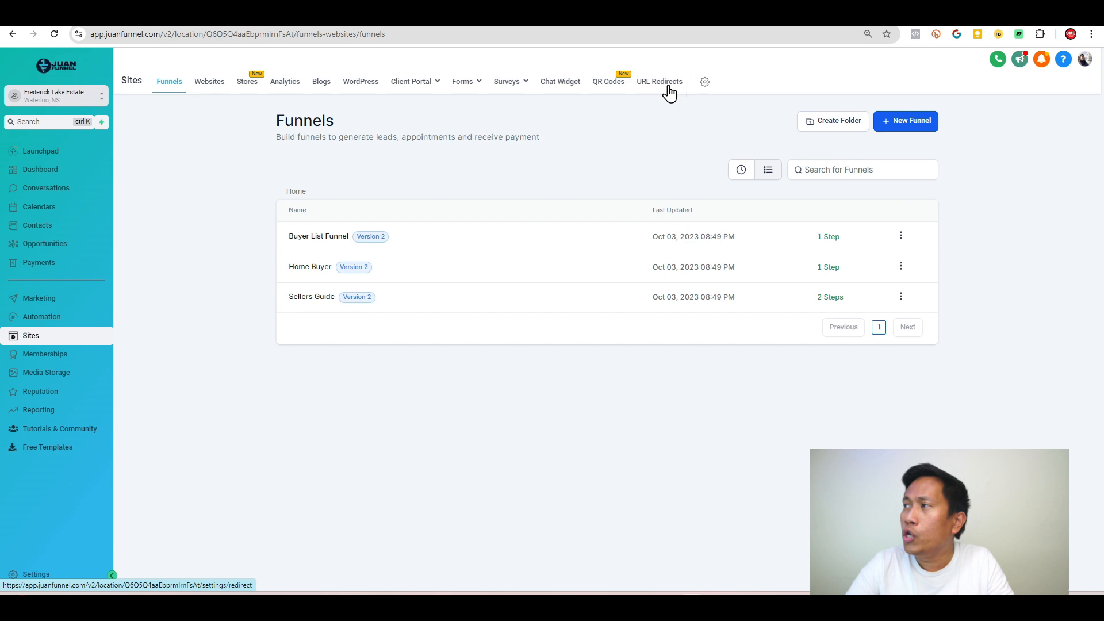
Copy the scheduling link of the Frederick Lake Estate calendar from the calendar settings.
{"action": "left_click", "coordinate": [611, 107]}
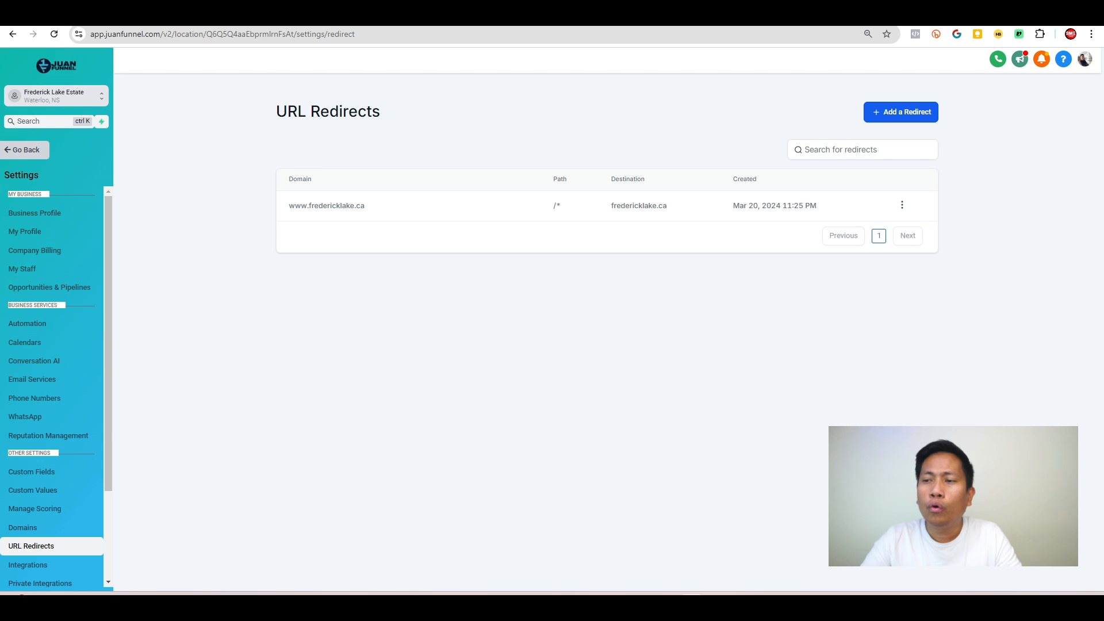
{"action": "left_click", "coordinate": [56, 345]}
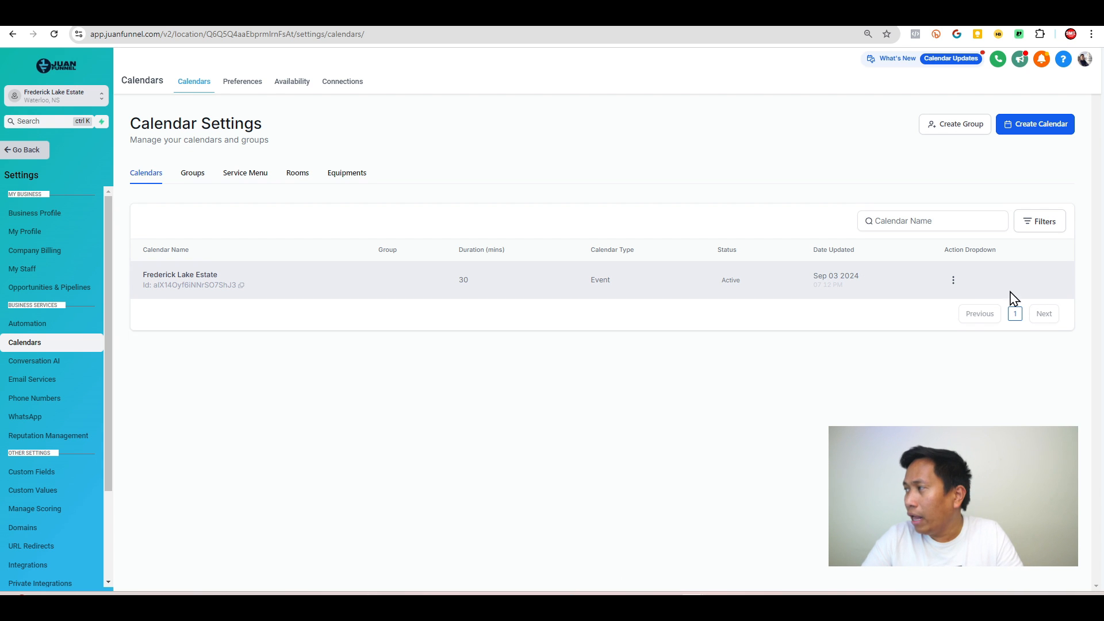
{"action": "left_click", "coordinate": [953, 281]}
{"action": "left_click", "coordinate": [943, 204]}
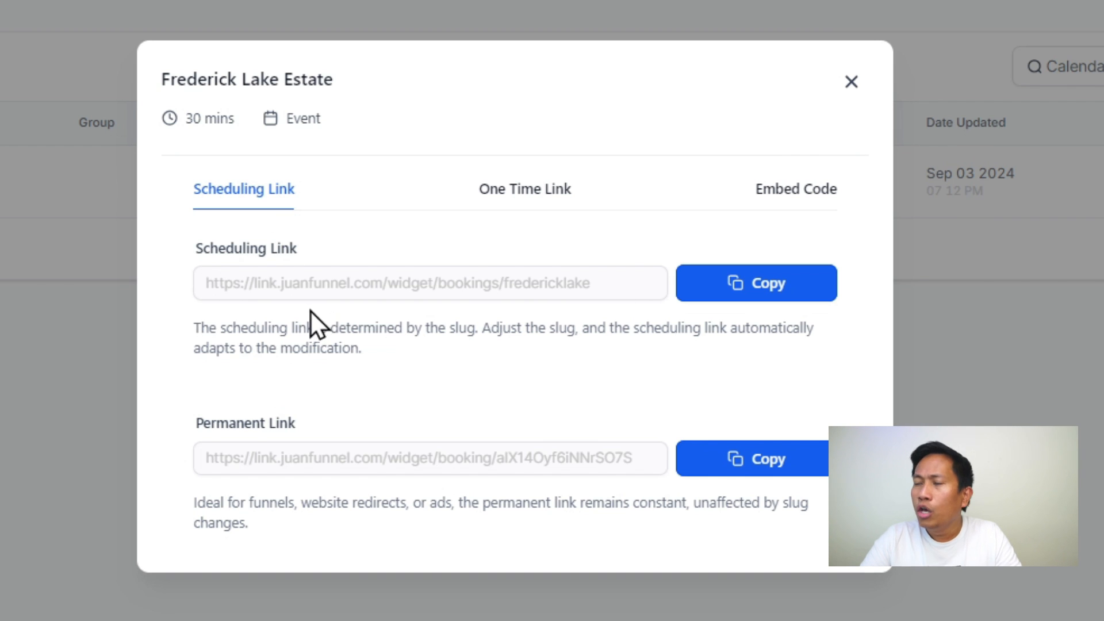
{"action": "left_click", "coordinate": [759, 285]}
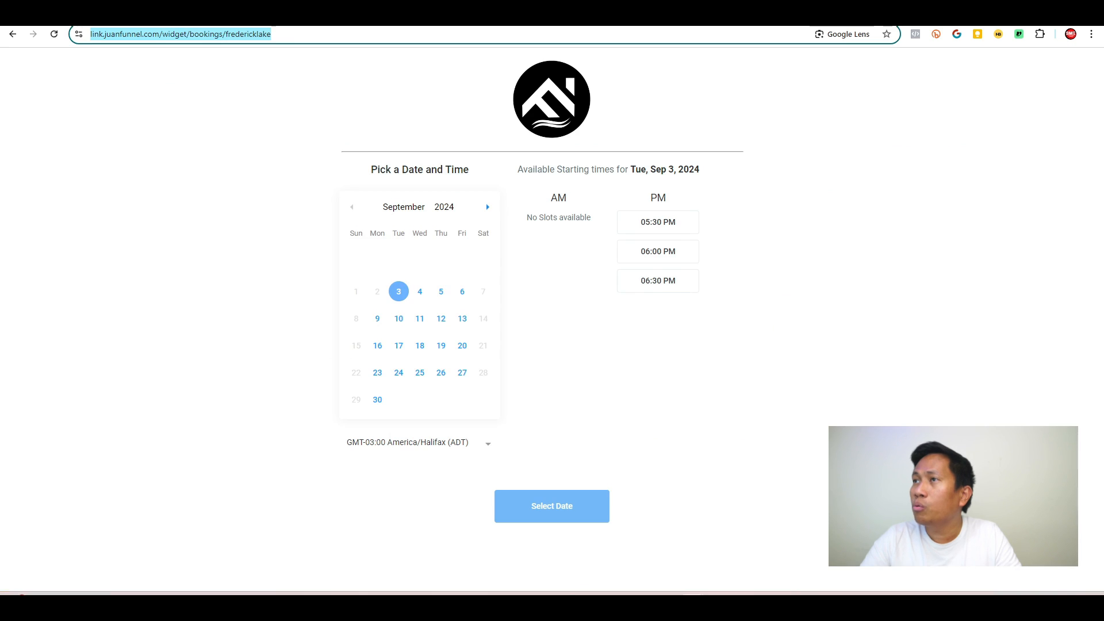
Load the copied scheduling link in the booking page's browser tab and examine its full address.
{"action": "key", "text": "ctrl+v"}
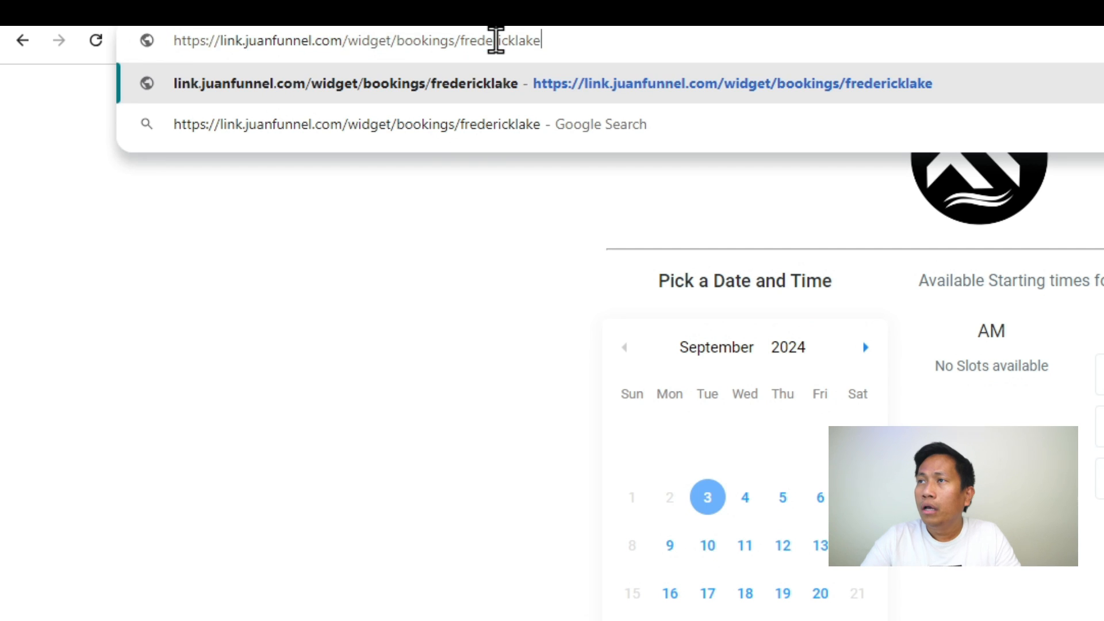
{"action": "key", "text": "Return"}
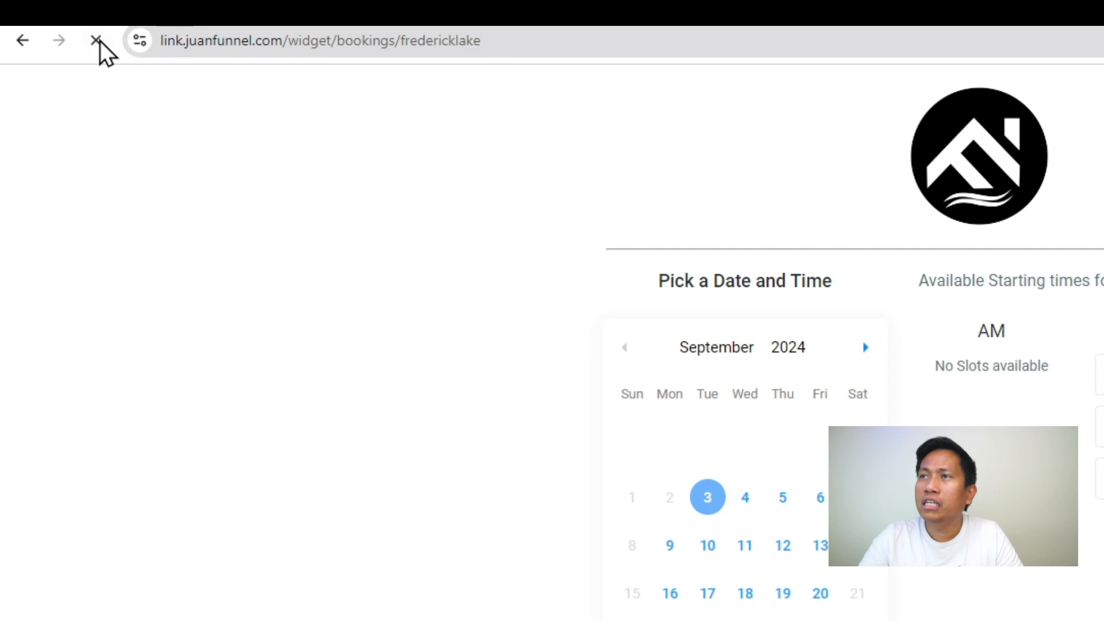
{"action": "double_click", "coordinate": [163, 42]}
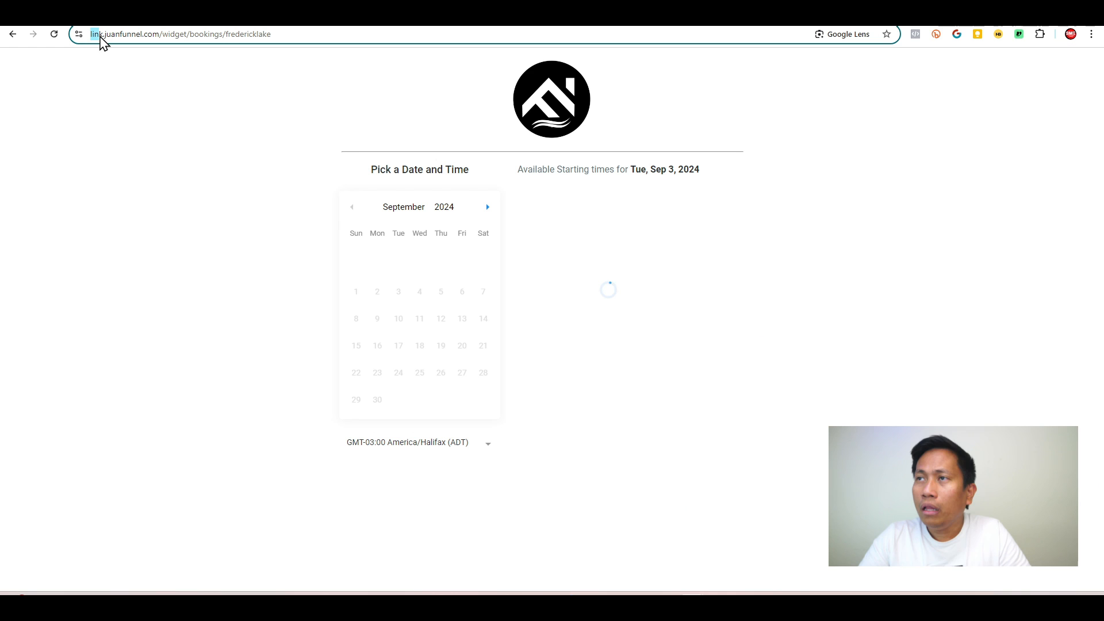
{"action": "left_click_drag", "start_coordinate": [107, 42], "coordinate": [323, 50]}
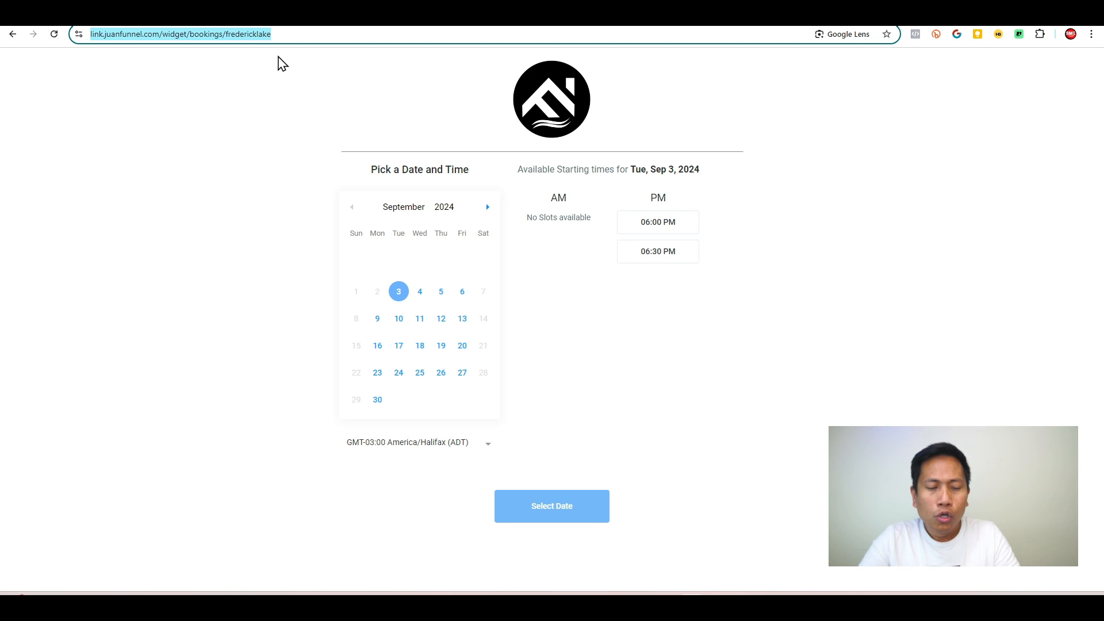
Return to the calendar settings, close the calendar's sharing dialog and open the URL Redirects page under Sites.
{"action": "left_click", "coordinate": [248, 12]}
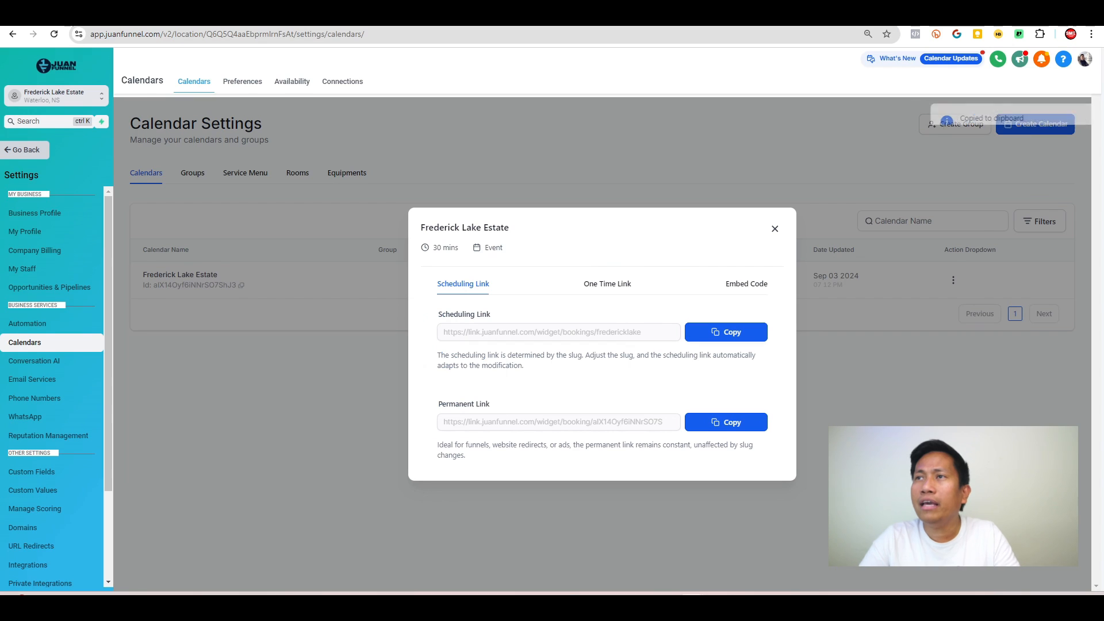
{"action": "left_click", "coordinate": [775, 227]}
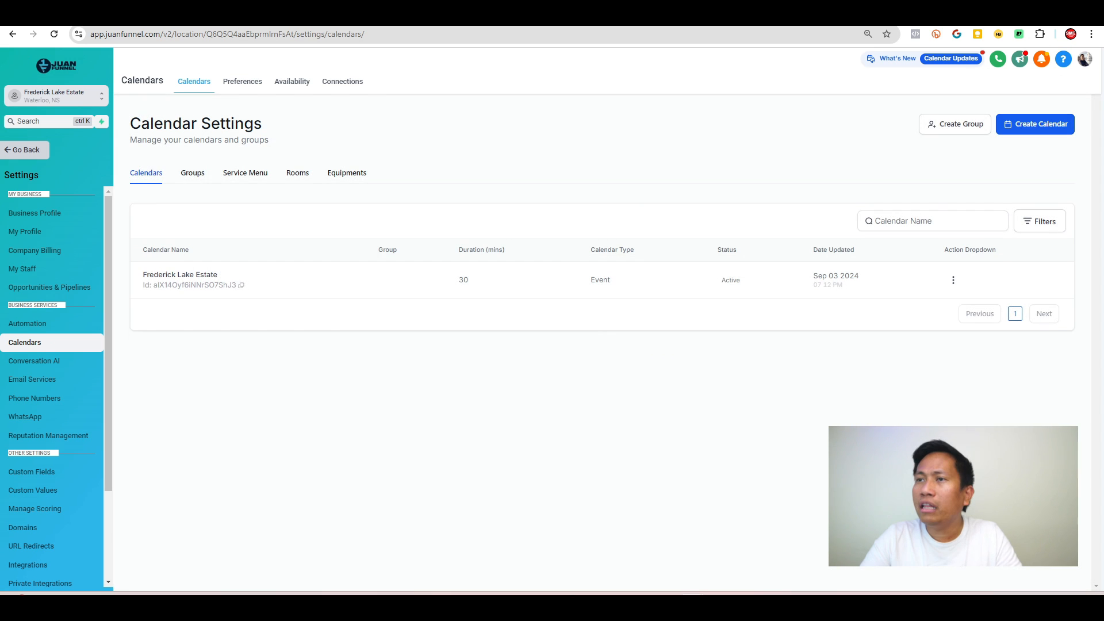
{"action": "left_click", "coordinate": [34, 150]}
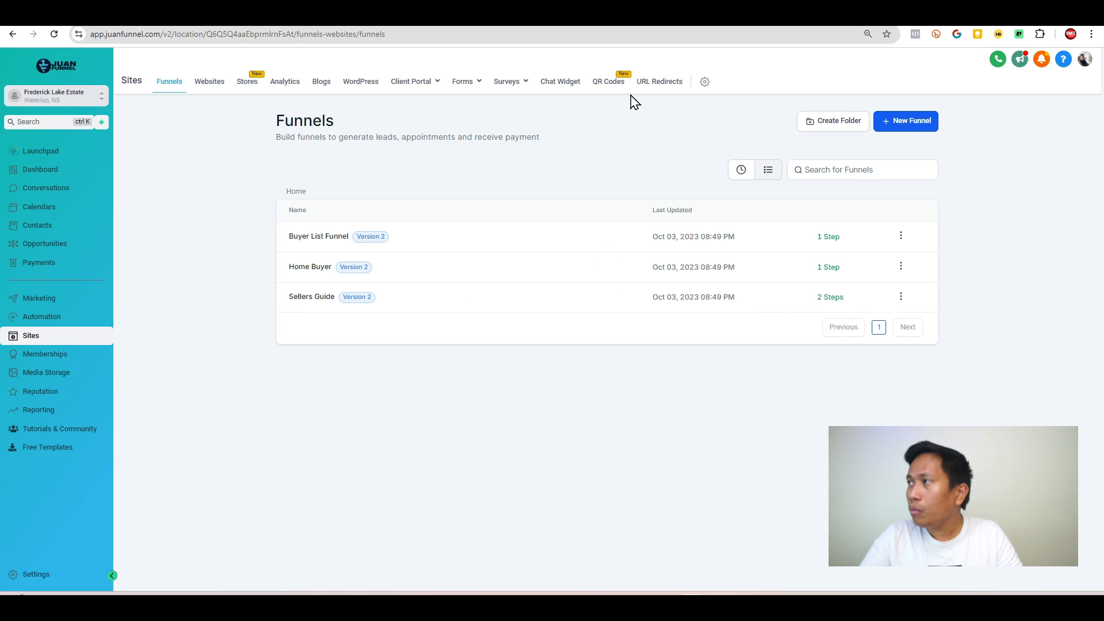
{"action": "left_click", "coordinate": [654, 84]}
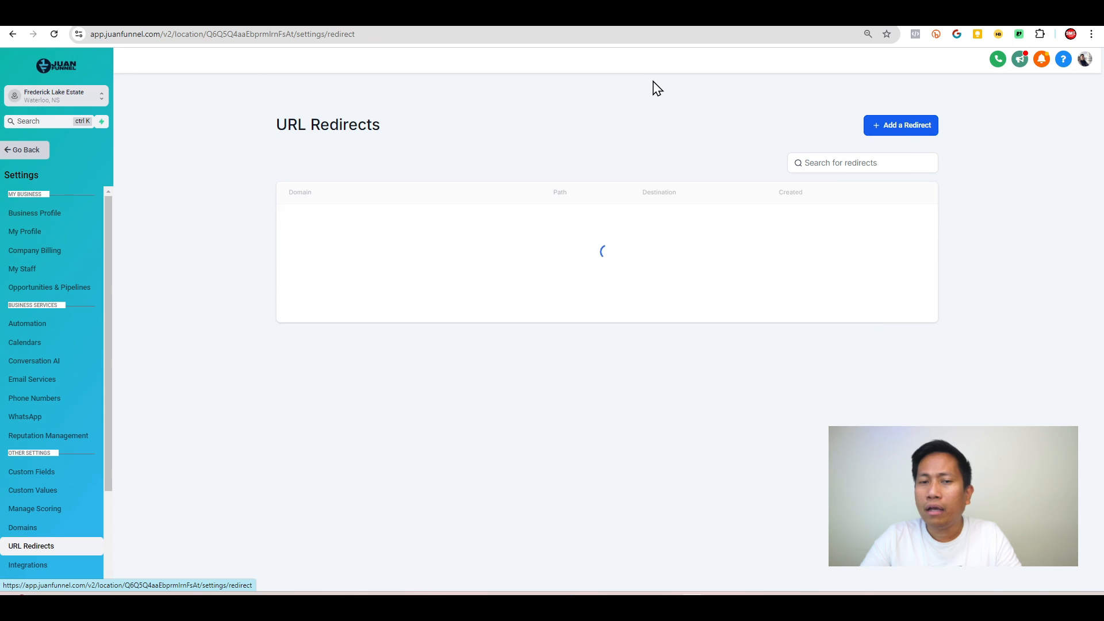
{"action": "left_click", "coordinate": [921, 126]}
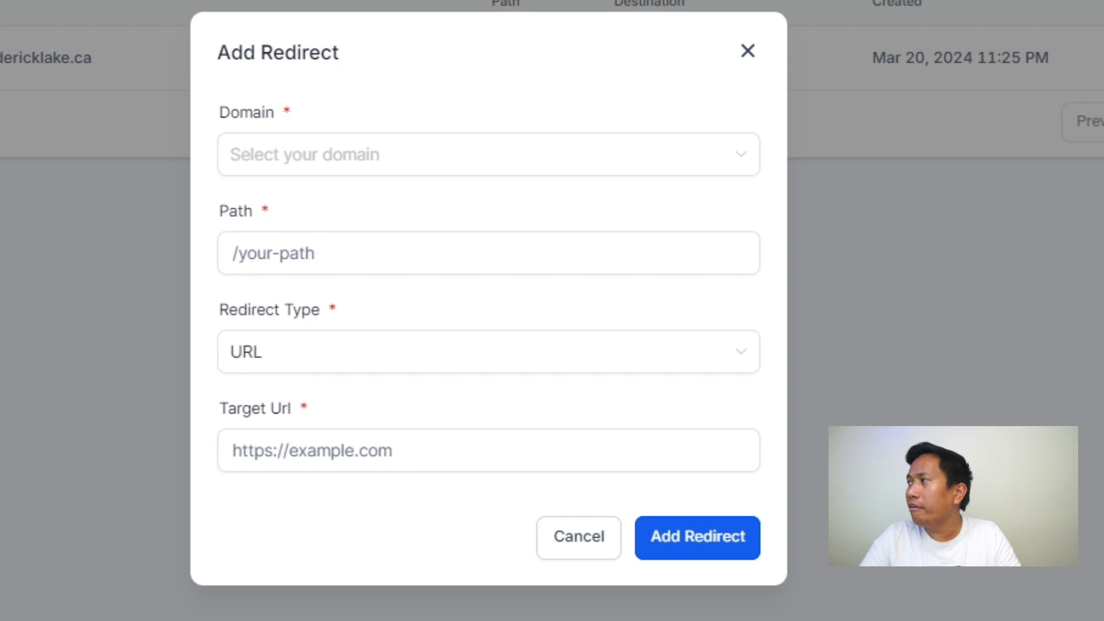
{"action": "left_click", "coordinate": [298, 167]}
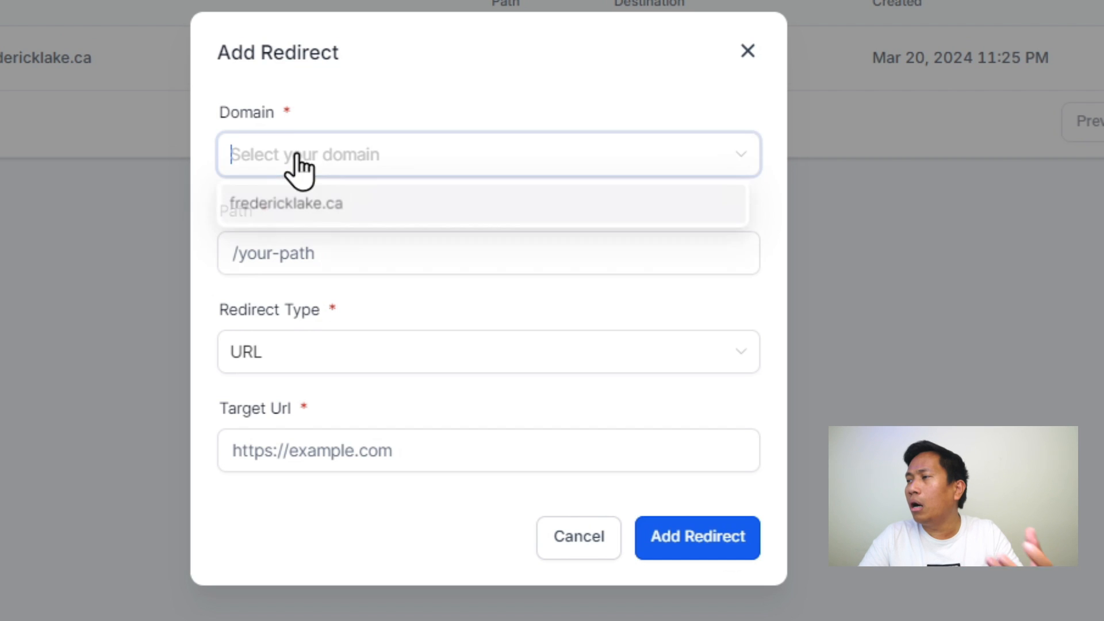
{"action": "left_click", "coordinate": [333, 221]}
{"action": "left_click", "coordinate": [290, 242]}
{"action": "type", "text": "/b"}
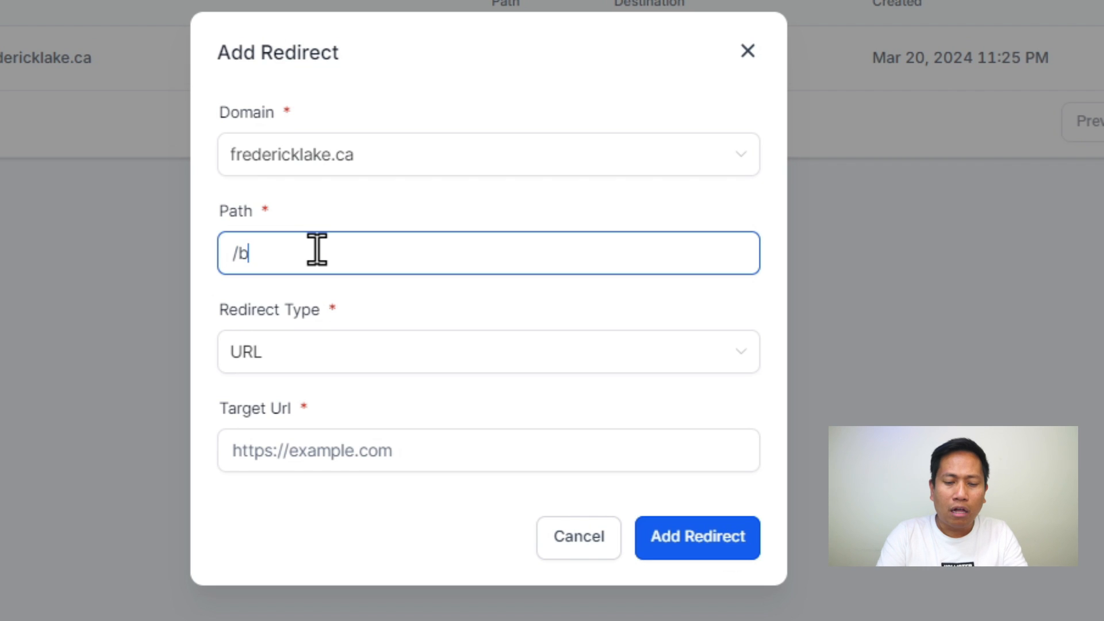
{"action": "type", "text": "ooking"}
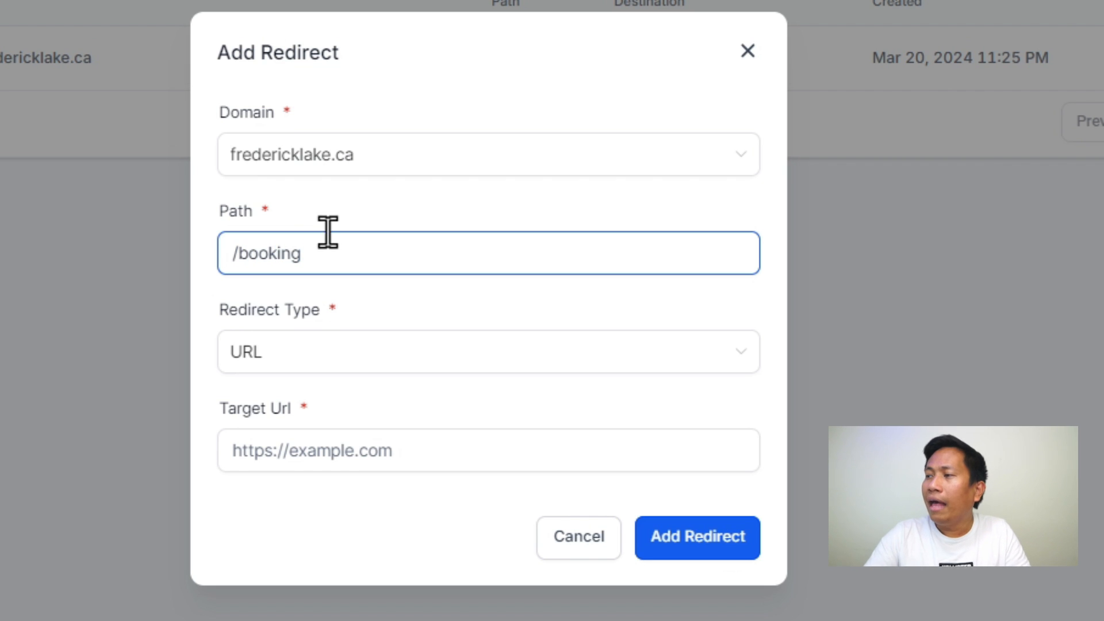
{"action": "left_click", "coordinate": [319, 451]}
{"action": "key", "text": "ctrl+v"}
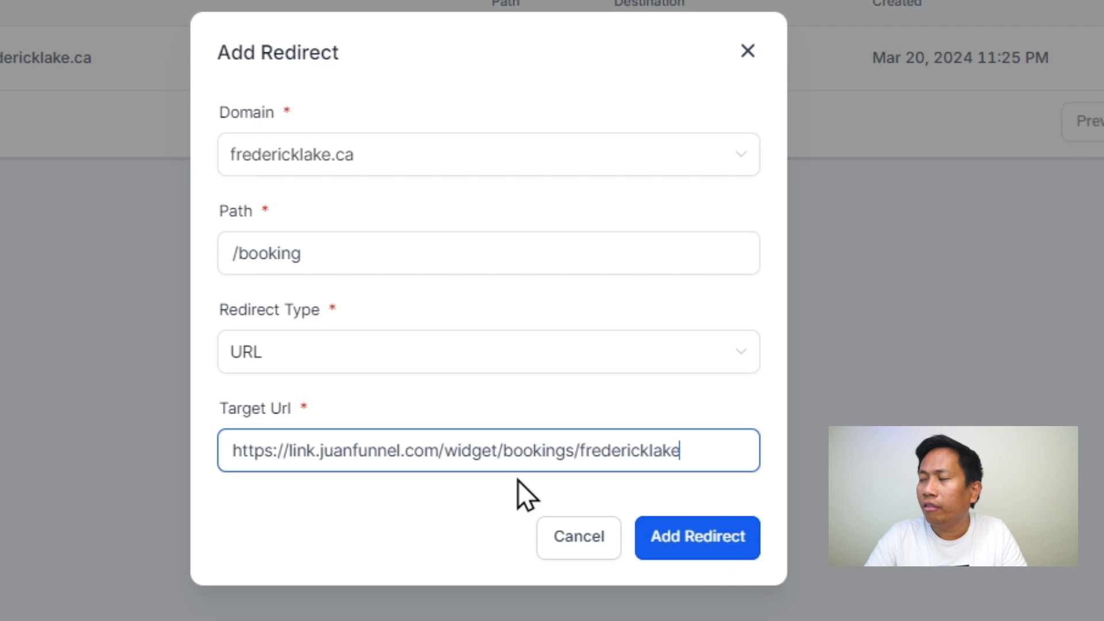
{"action": "left_click", "coordinate": [730, 552]}
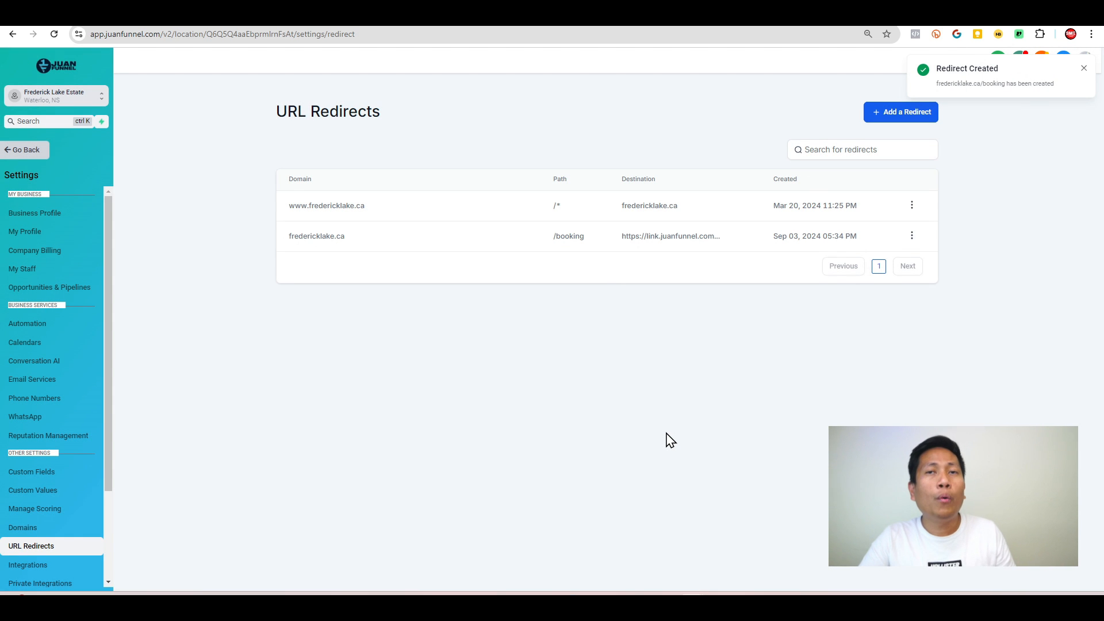
Test the booking redirect by loading fredericklake.ca/booking in the booking page's browser tab.
{"action": "left_click_drag", "start_coordinate": [591, 238], "coordinate": [286, 252]}
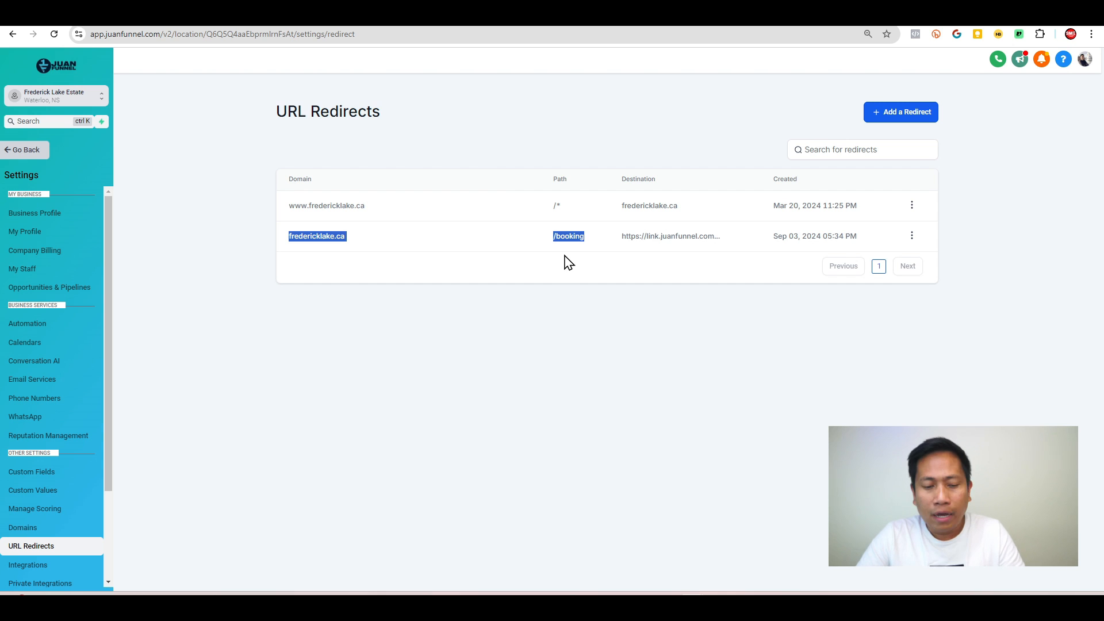
{"action": "left_click", "coordinate": [322, 16]}
{"action": "triple_click", "coordinate": [224, 37]}
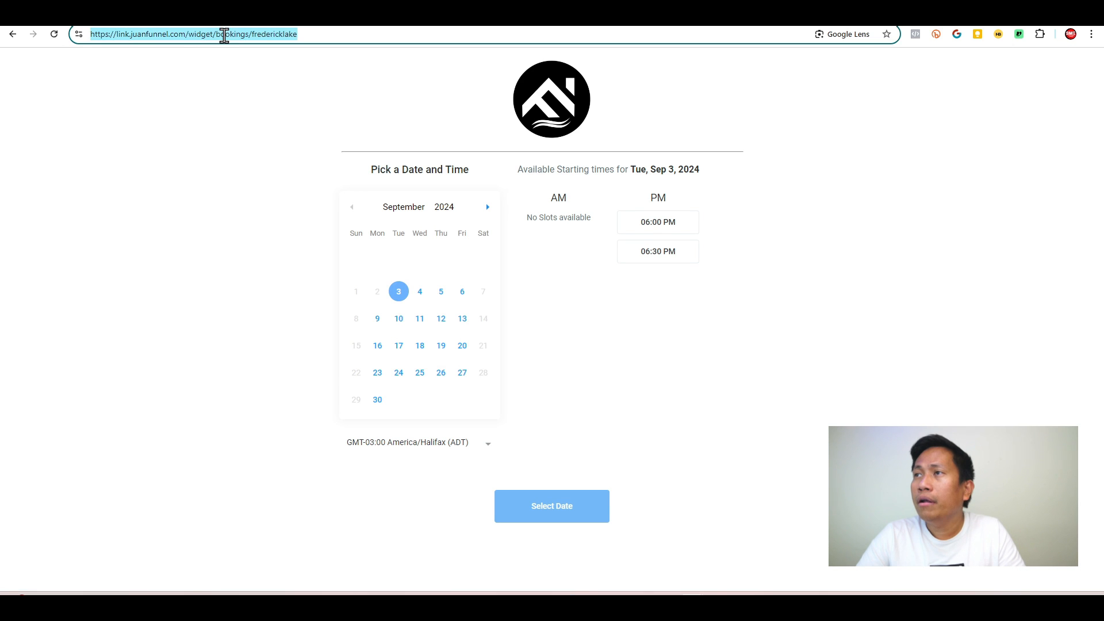
{"action": "key", "text": "ctrl+v"}
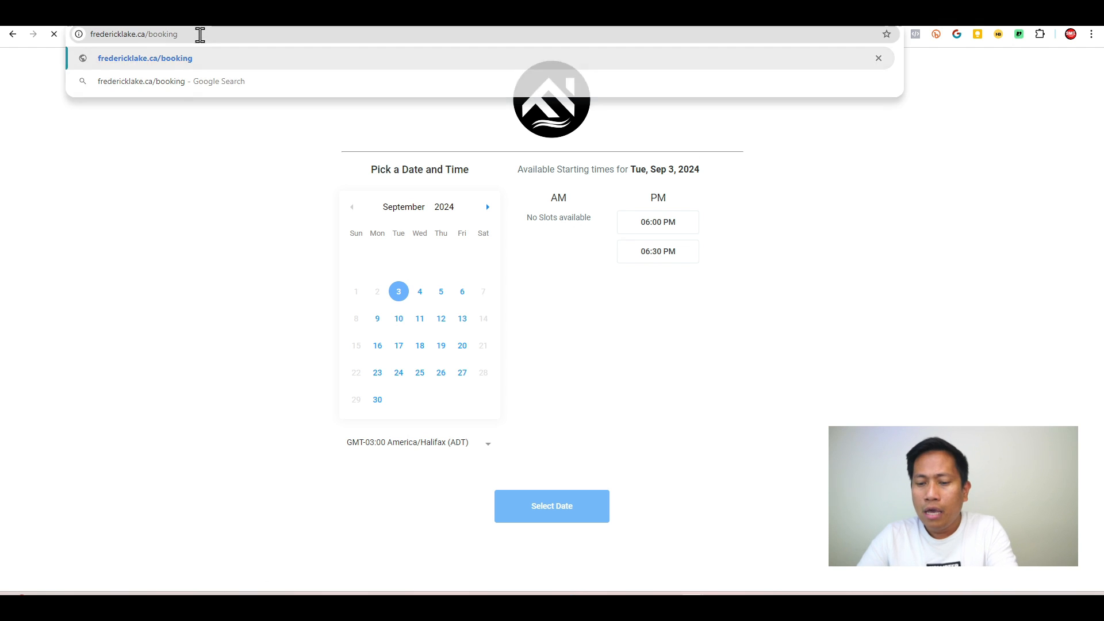
{"action": "key", "text": "Return"}
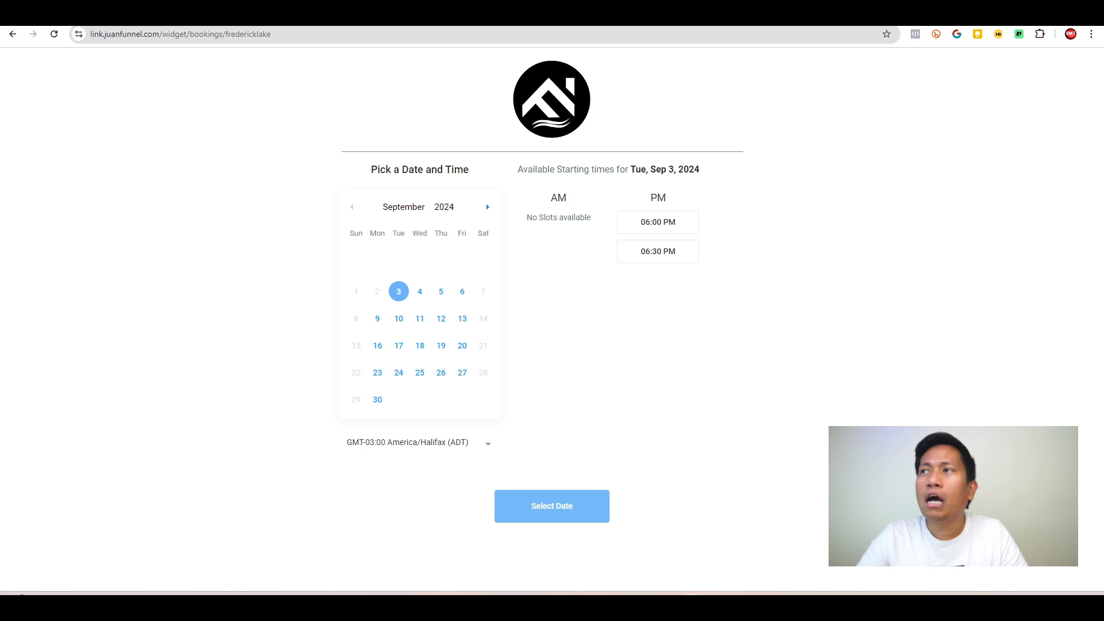
Start another redirect on the URL Redirects page and choose fredericklake.ca as its domain.
{"action": "key", "text": "ctrl+shift+Tab"}
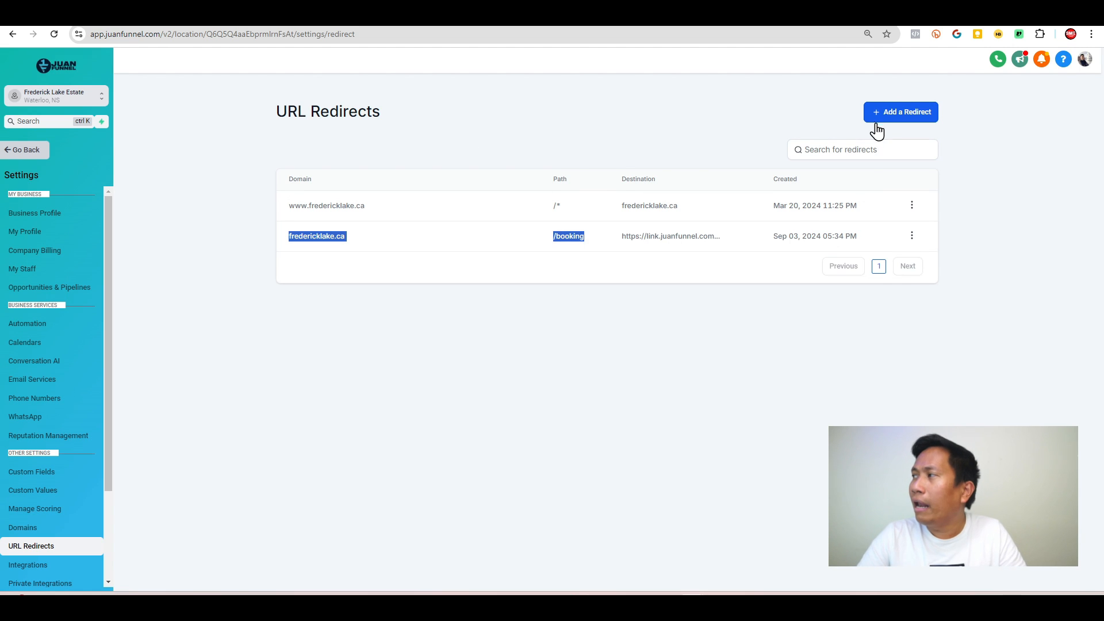
{"action": "left_click", "coordinate": [880, 120]}
{"action": "left_click", "coordinate": [461, 250]}
{"action": "left_click", "coordinate": [480, 275]}
Open the Frederick Lake Estate Facebook page in the other browser tab and copy its address.
{"action": "key", "text": "ctrl+Tab"}
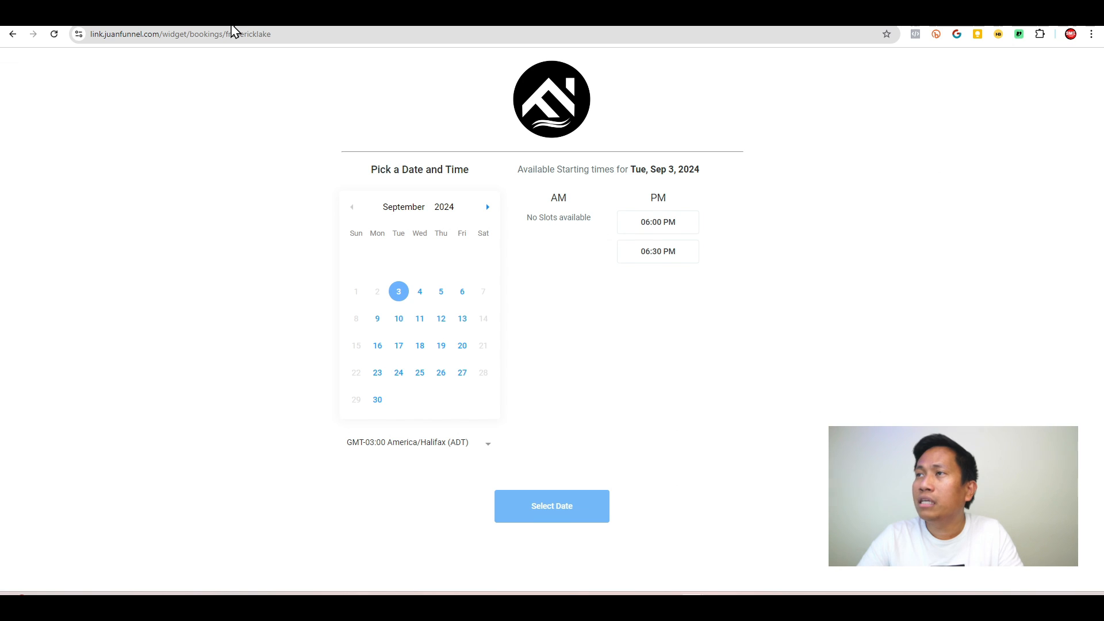
{"action": "left_click", "coordinate": [230, 33]}
{"action": "type", "text": "facebook.."}
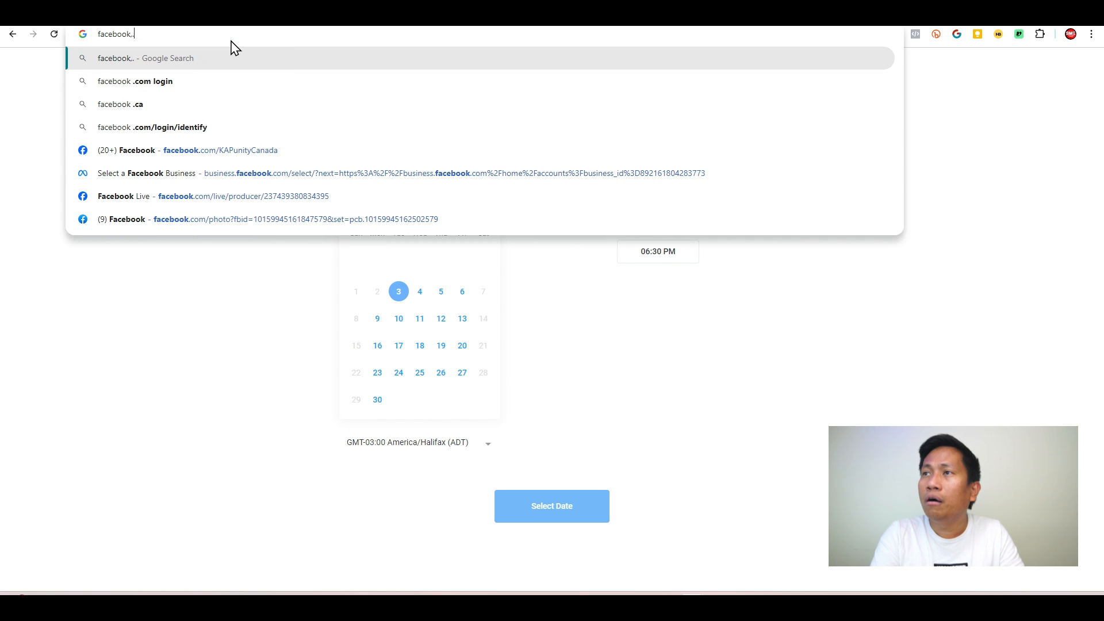
{"action": "key", "text": "BackSpace"}
{"action": "type", "text": "co"}
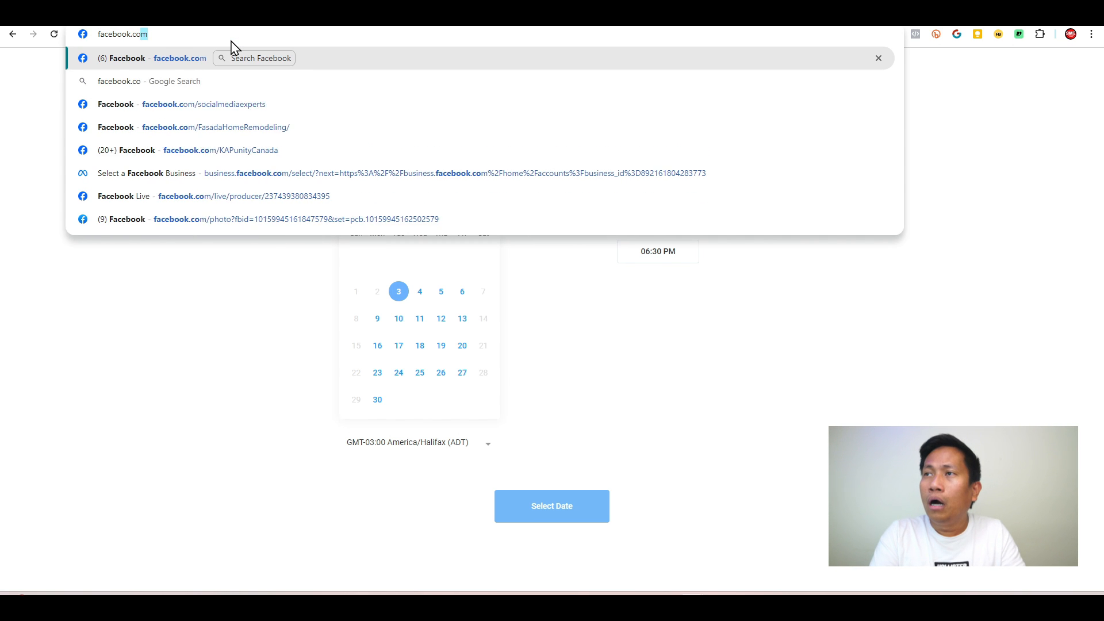
{"action": "type", "text": "m/freder"}
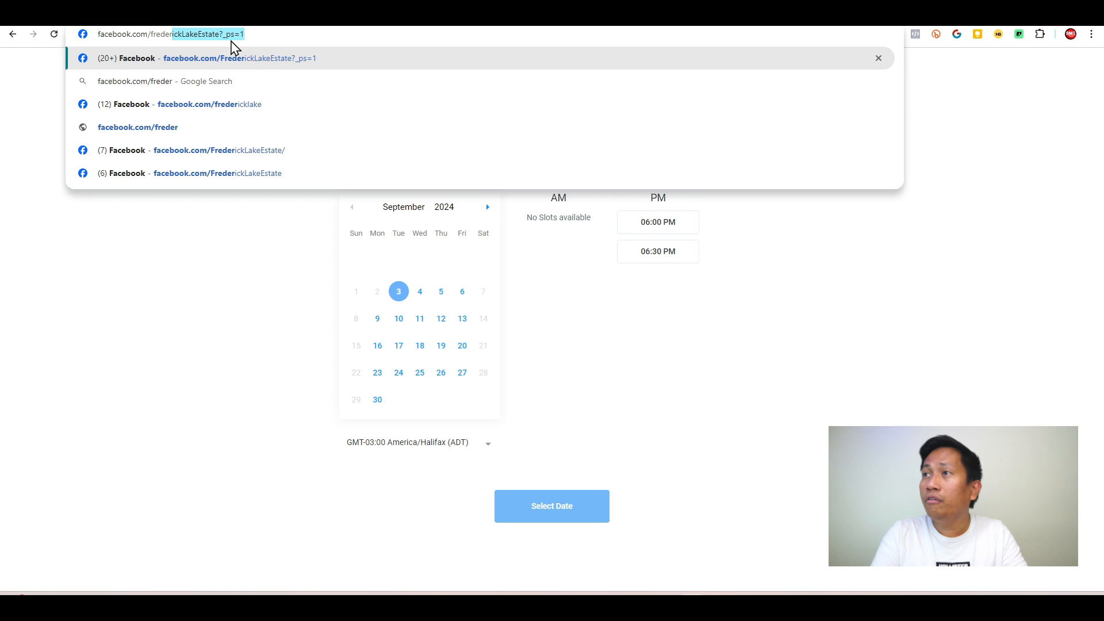
{"action": "key", "text": "Return"}
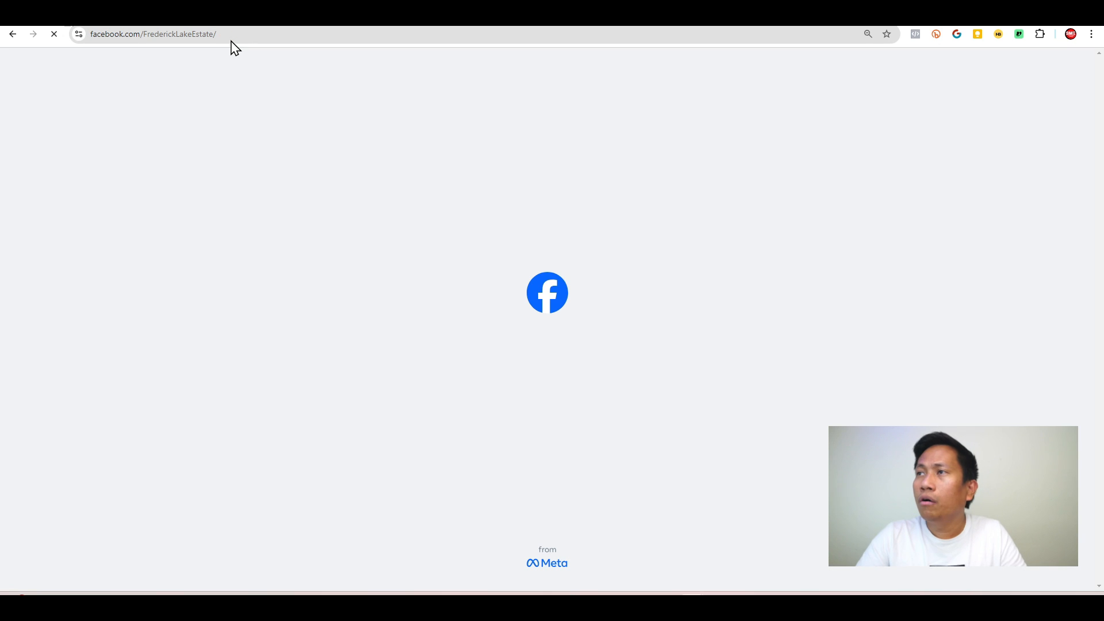
{"action": "left_click", "coordinate": [224, 35]}
{"action": "key", "text": "ctrl+c"}
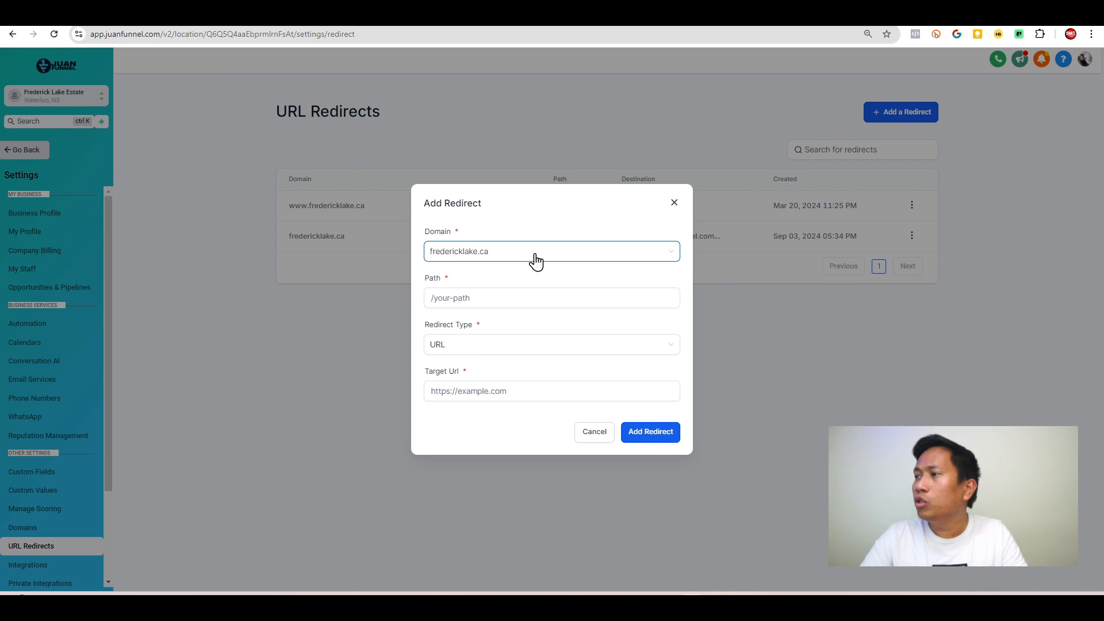
{"action": "left_click", "coordinate": [480, 394]}
{"action": "key", "text": "ctrl+v"}
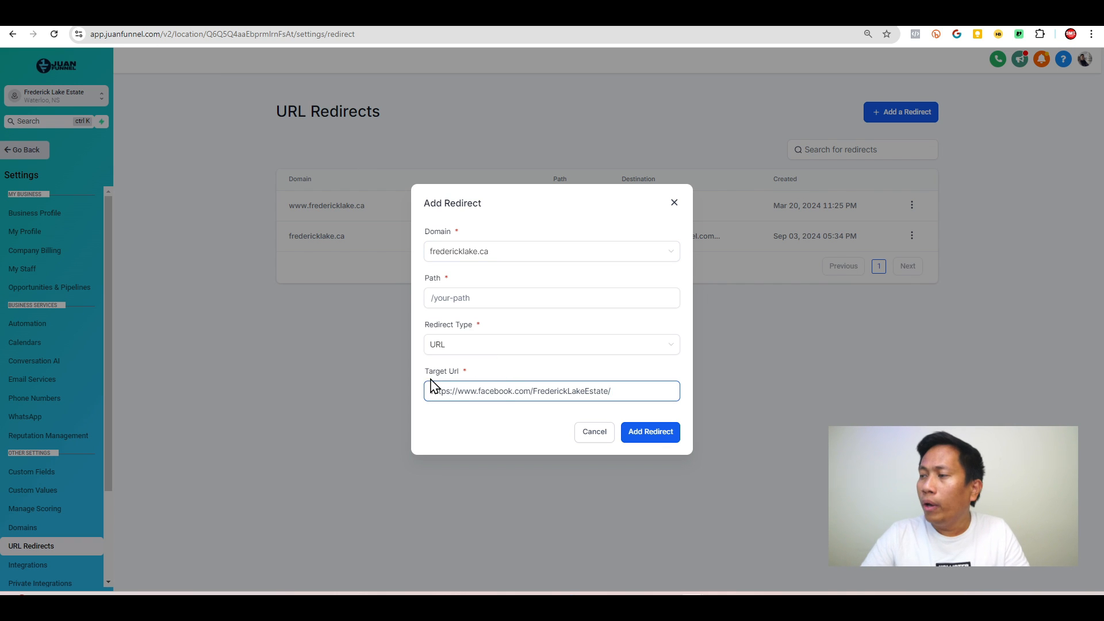
{"action": "left_click_drag", "start_coordinate": [445, 393], "coordinate": [619, 399]}
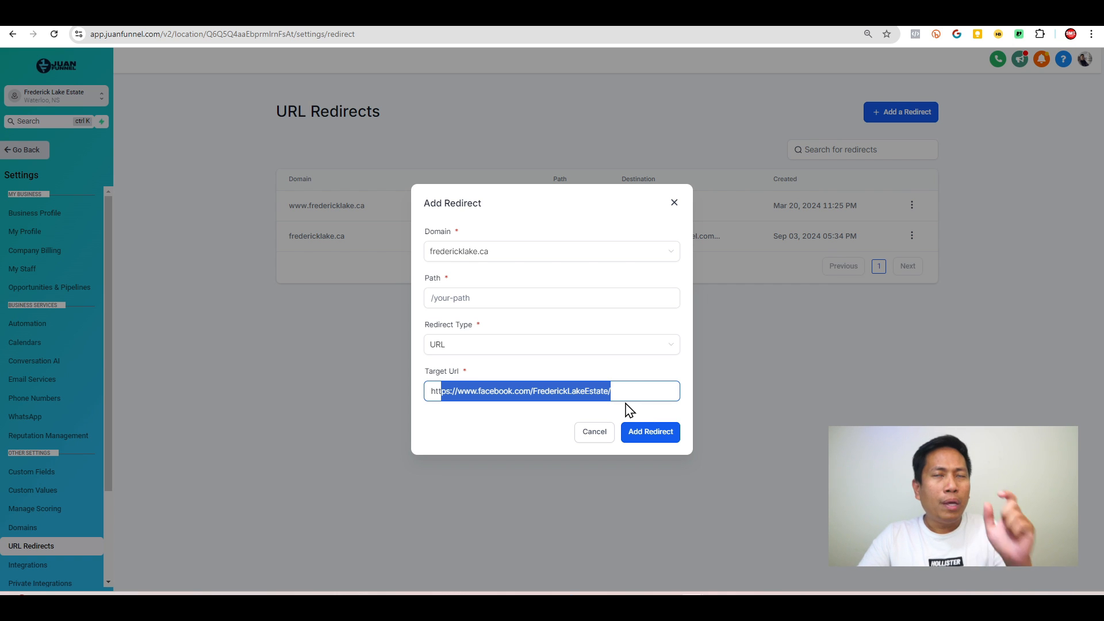
{"action": "left_click", "coordinate": [479, 299]}
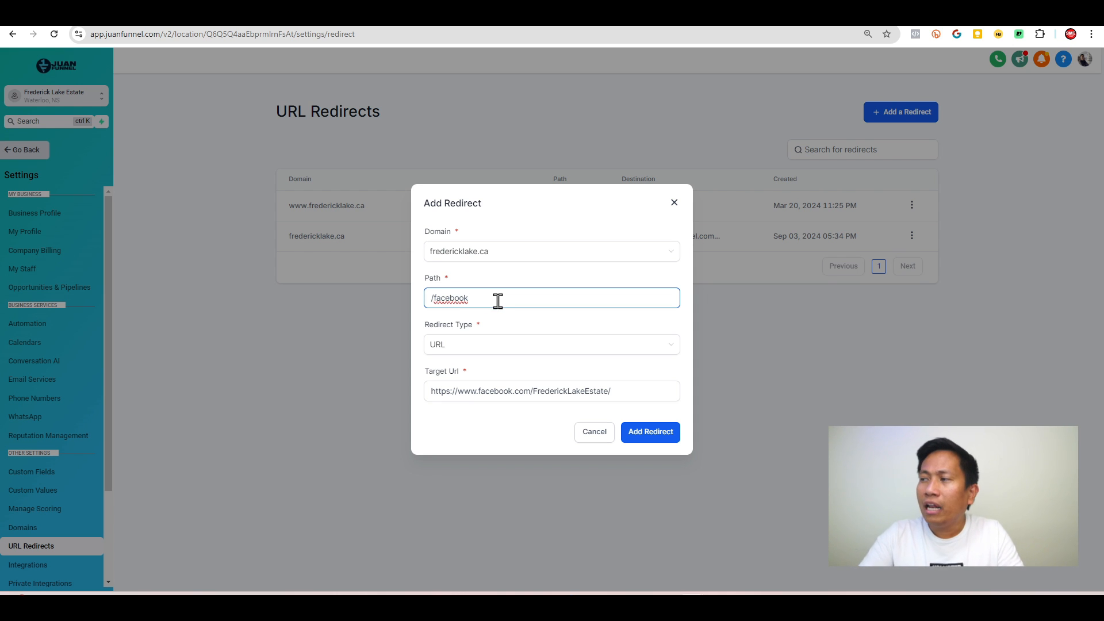
{"action": "left_click", "coordinate": [657, 431]}
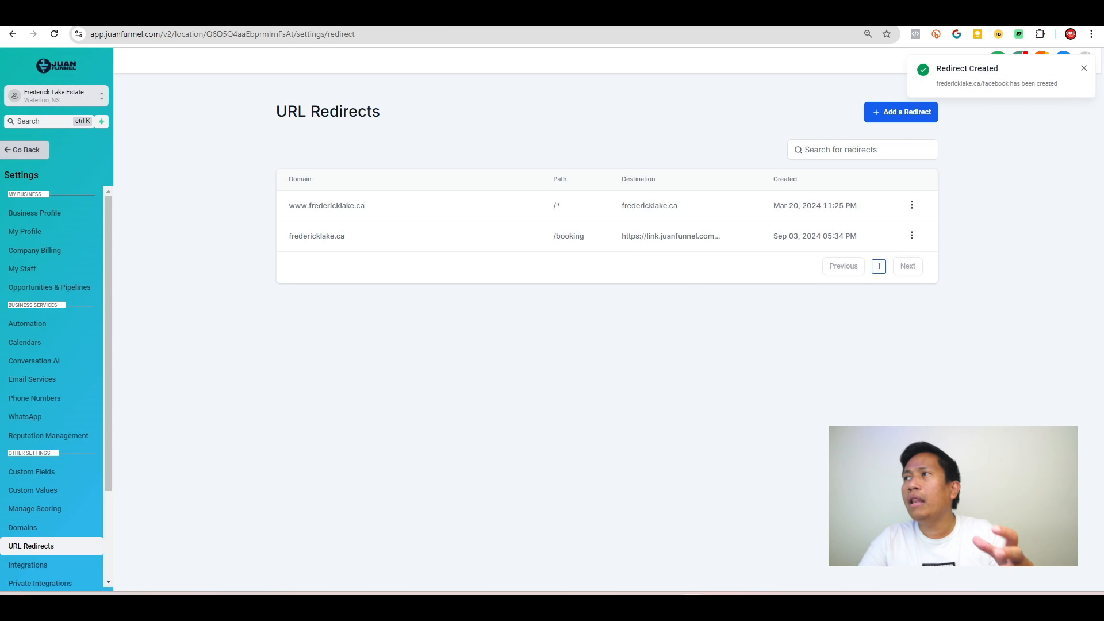
Test the Facebook redirect by loading fredericklake.ca/facebook in the booking calendar's browser tab.
{"action": "left_click", "coordinate": [423, 25]}
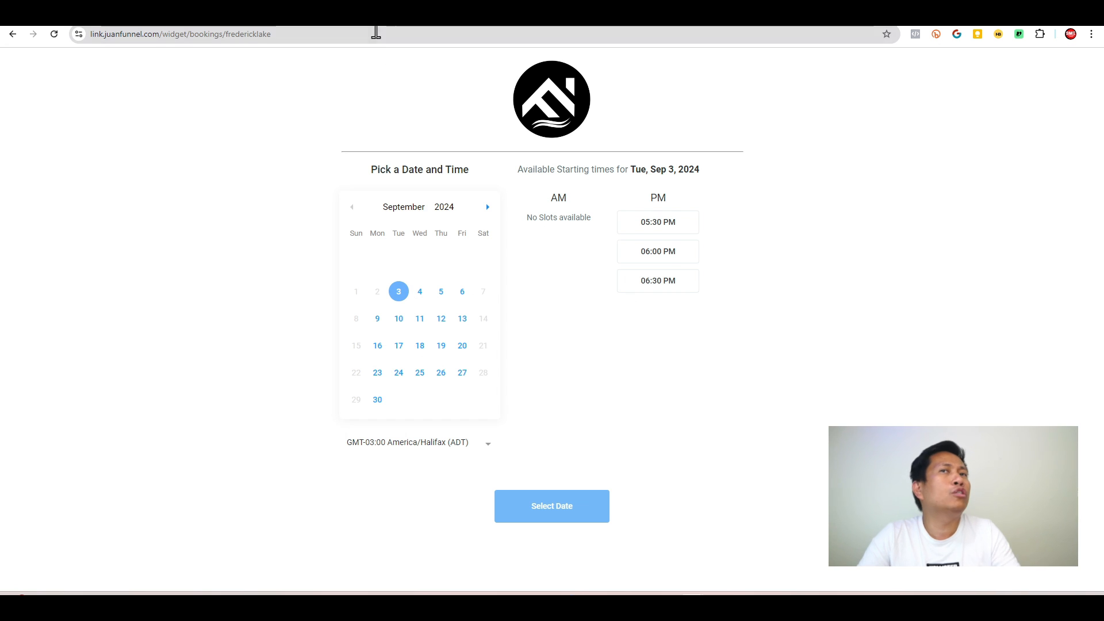
{"action": "left_click", "coordinate": [358, 34]}
{"action": "type", "text": "fe"}
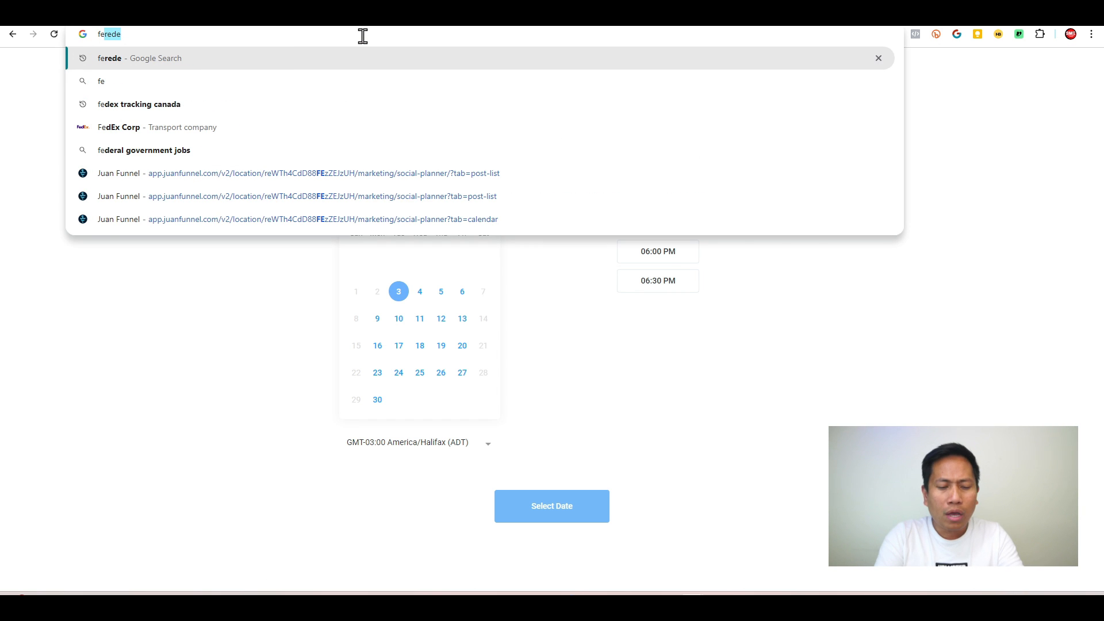
{"action": "key", "text": "BackSpace"}
{"action": "key", "text": "BackSpace"}
{"action": "type", "text": "re"}
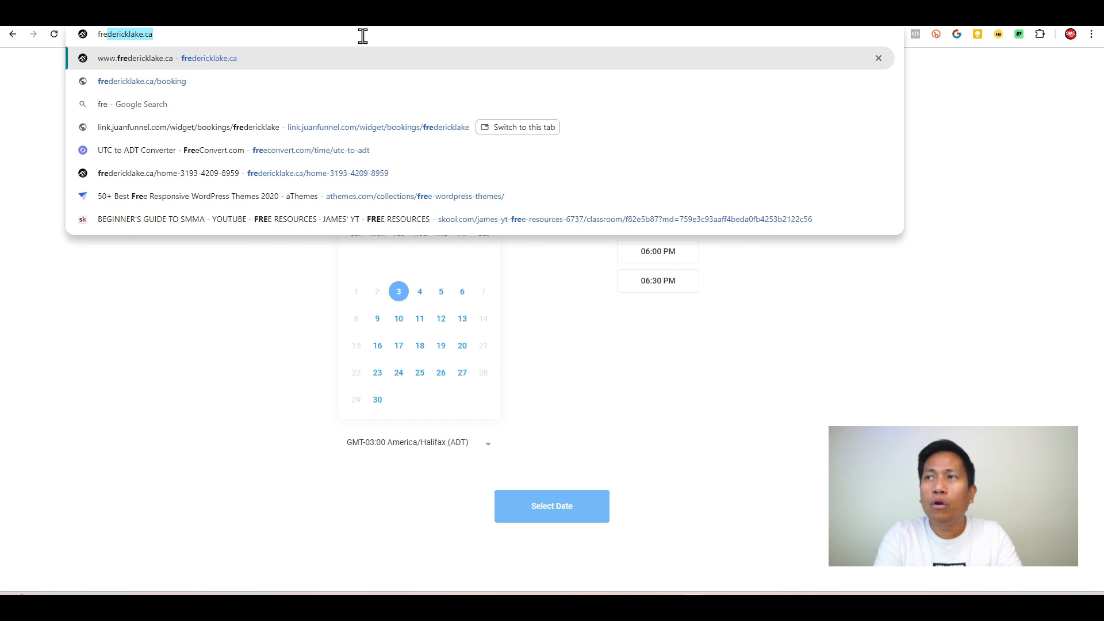
{"action": "key", "text": "Right"}
{"action": "type", "text": "/"}
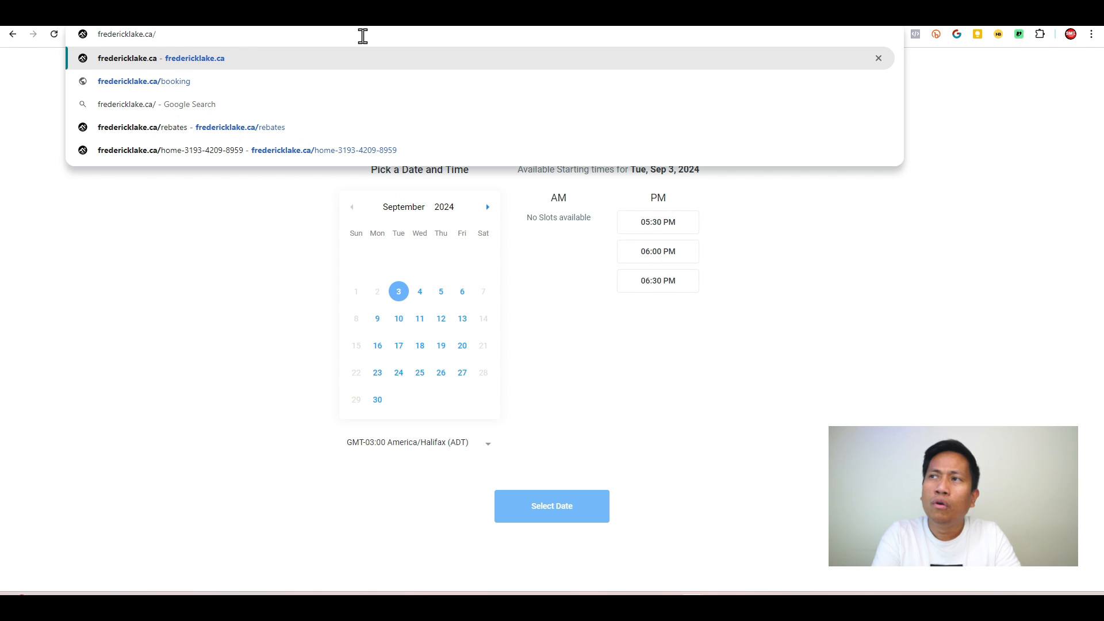
{"action": "type", "text": "facebook"}
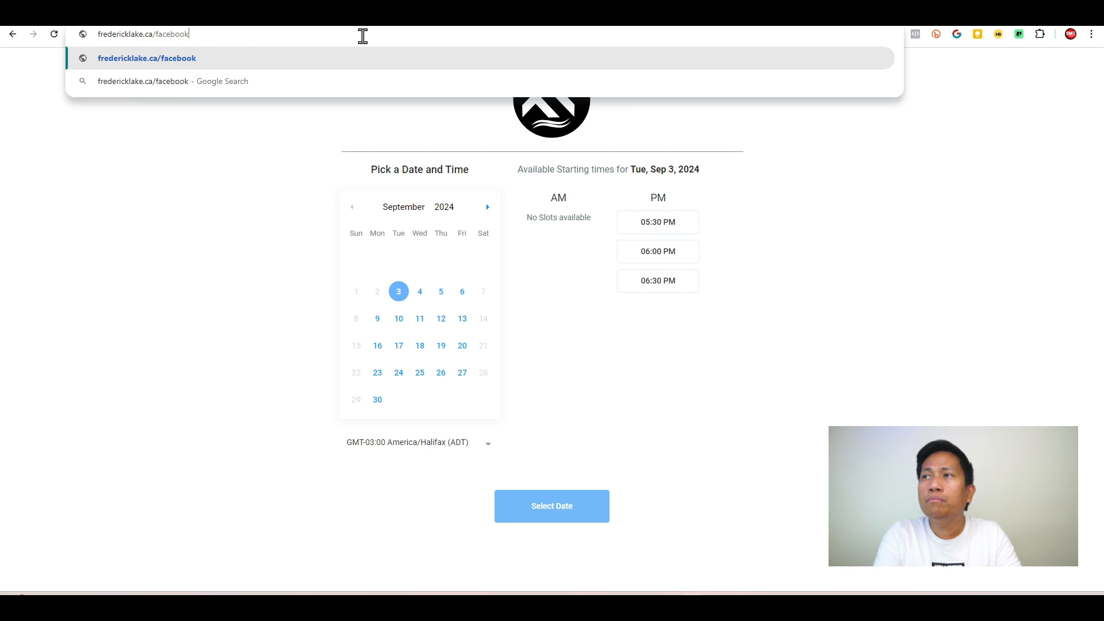
{"action": "key", "text": "Return"}
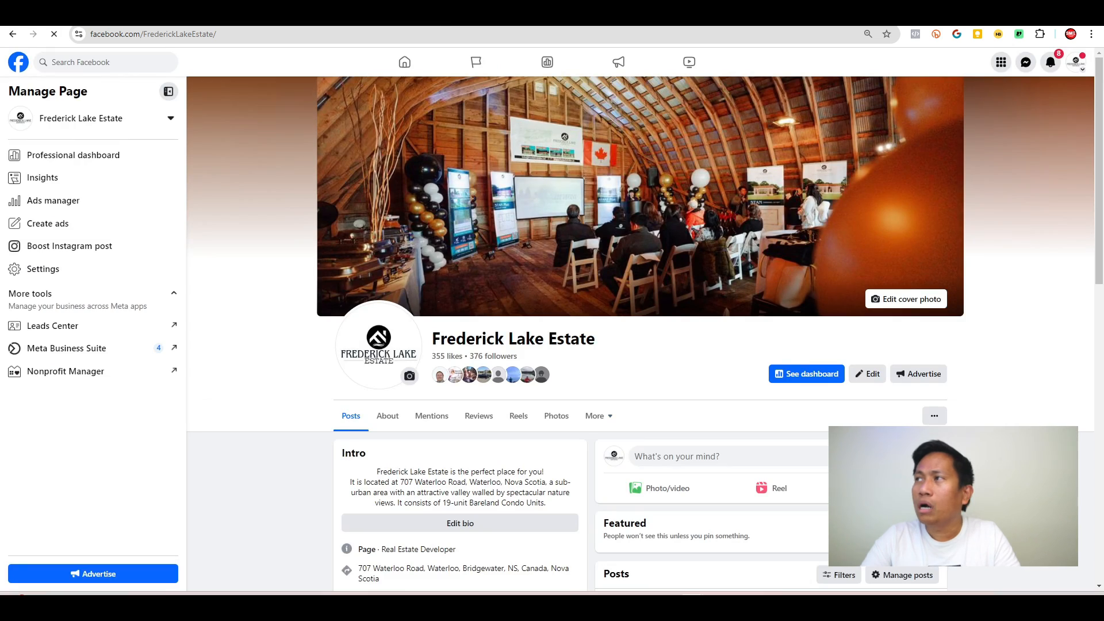
Open a new browser tab and load fredericklake.ca/booking to test the booking redirect again.
{"action": "left_click", "coordinate": [450, 12]}
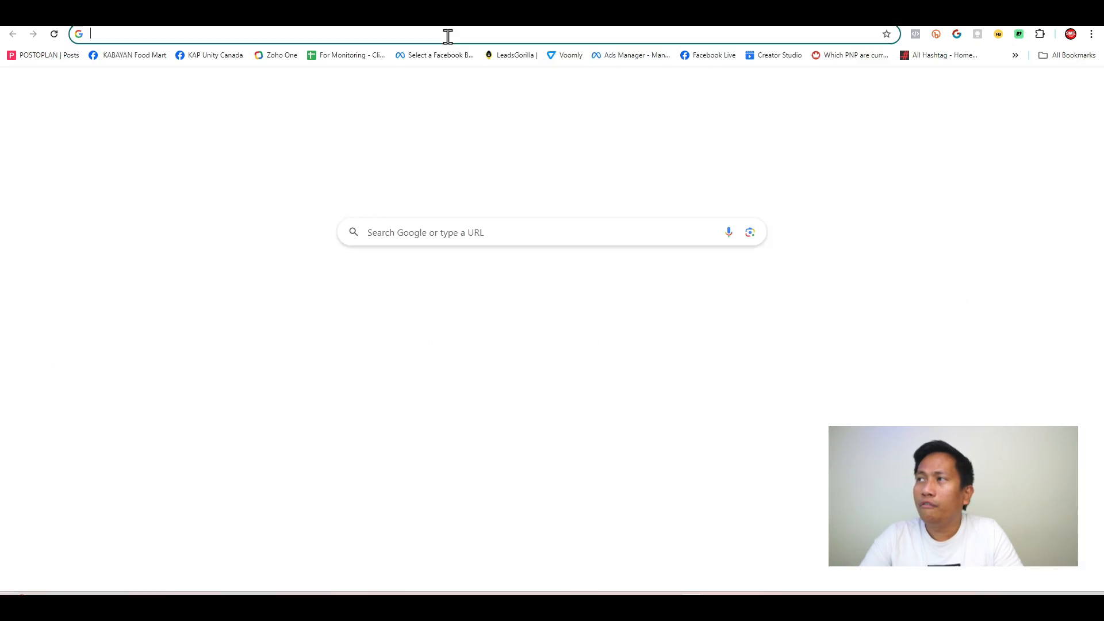
{"action": "left_click", "coordinate": [448, 37]}
{"action": "type", "text": "frederick"}
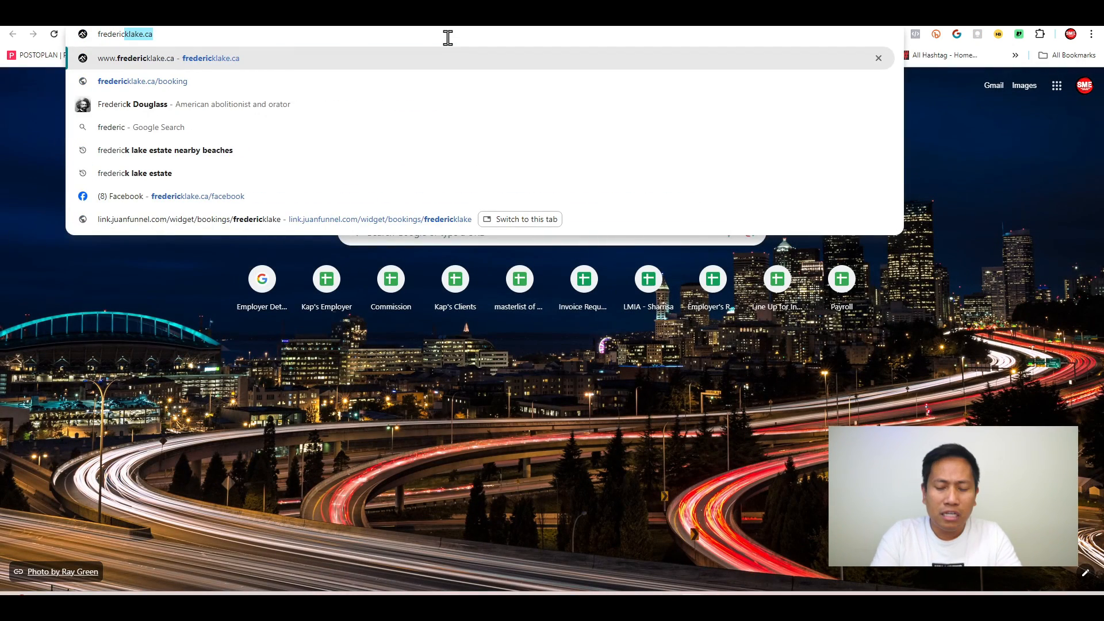
{"action": "type", "text": "lake.ca/booking"}
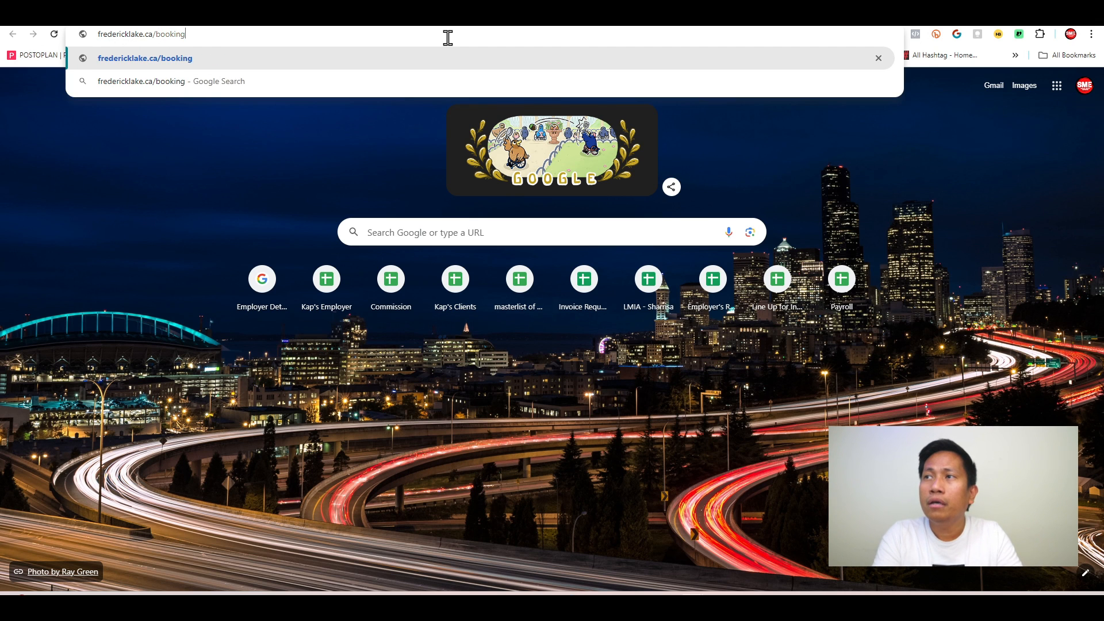
{"action": "key", "text": "Return"}
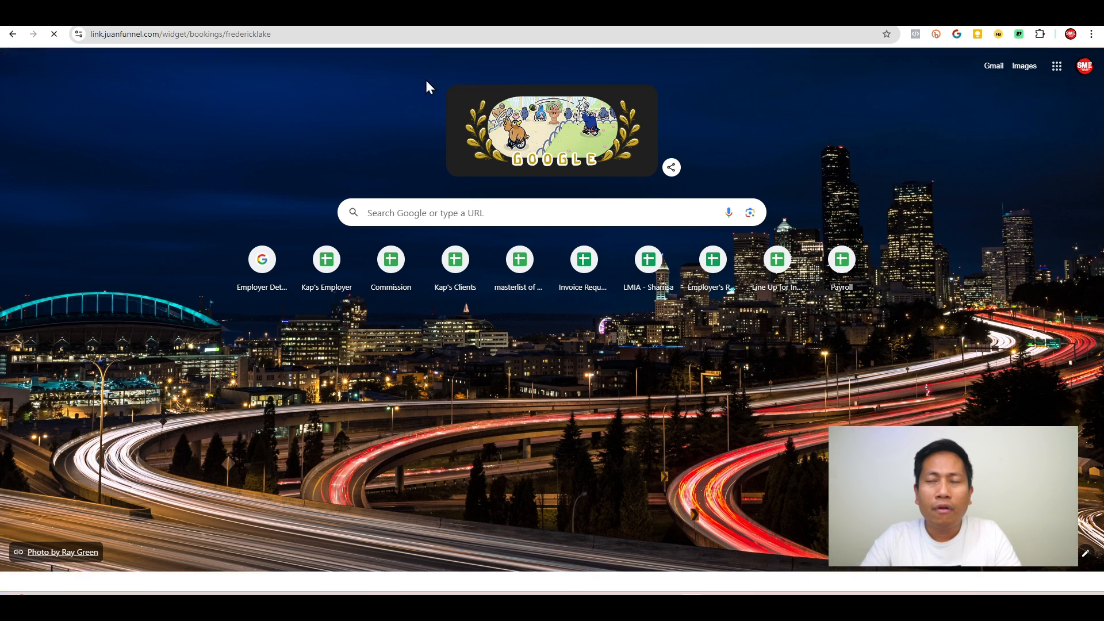